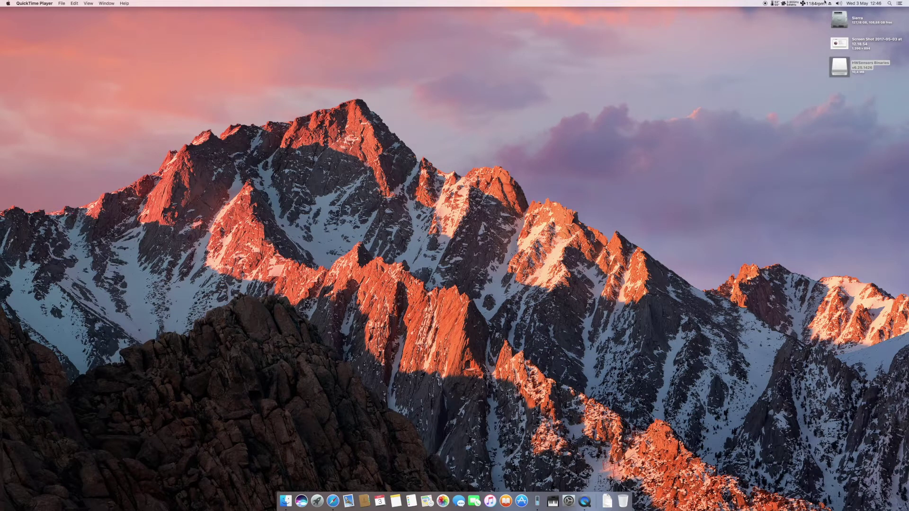
- Quick Look the screenshot file on the desktop, then close the preview
left_click(839, 42)
key("space")
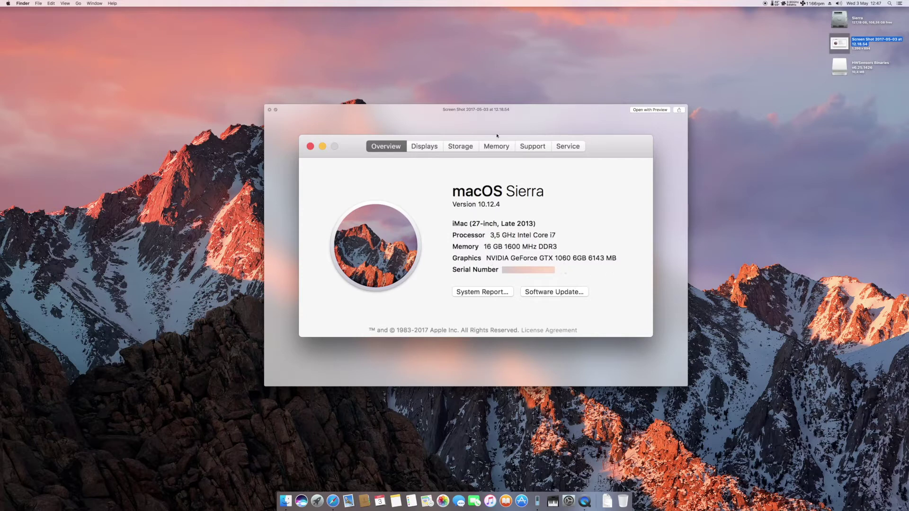
left_click_drag(278, 116, 297, 118)
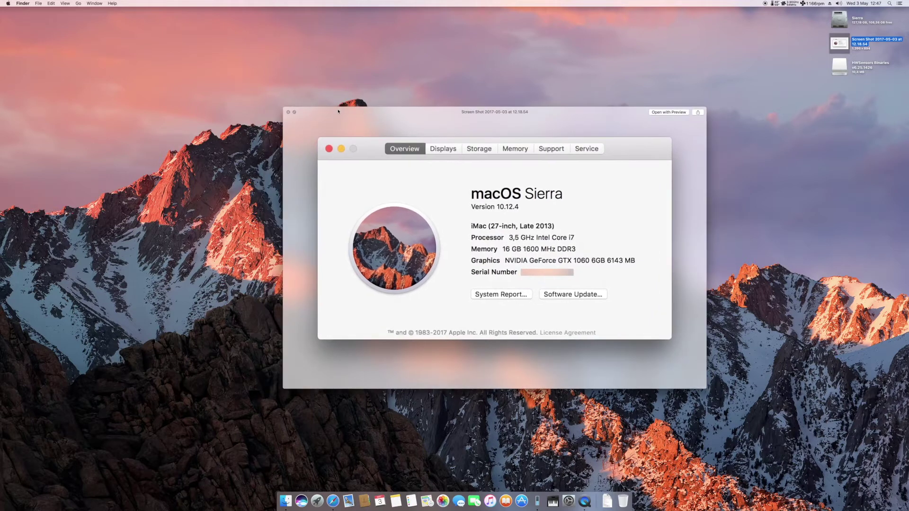
left_click(288, 112)
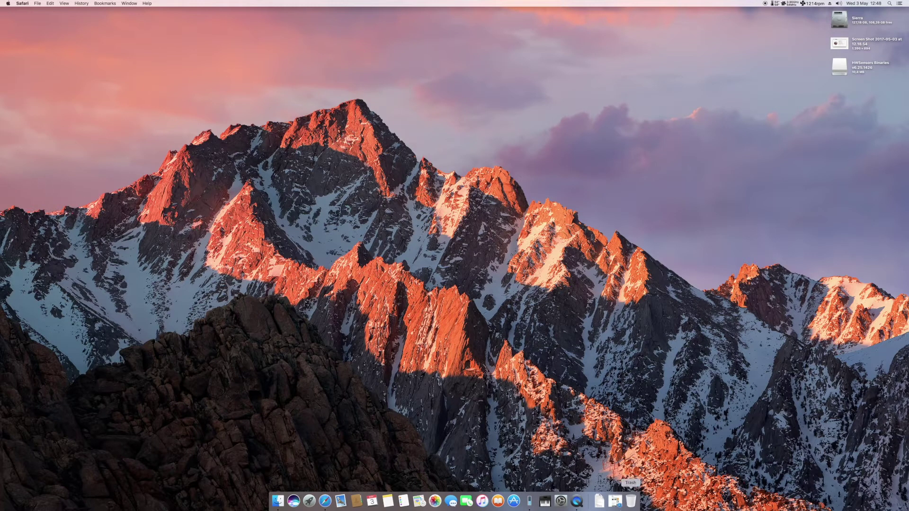
- Bring back Safari's Clover EFI bootloader file list, then switch to the HWSensors Downloads page
left_click(615, 501)
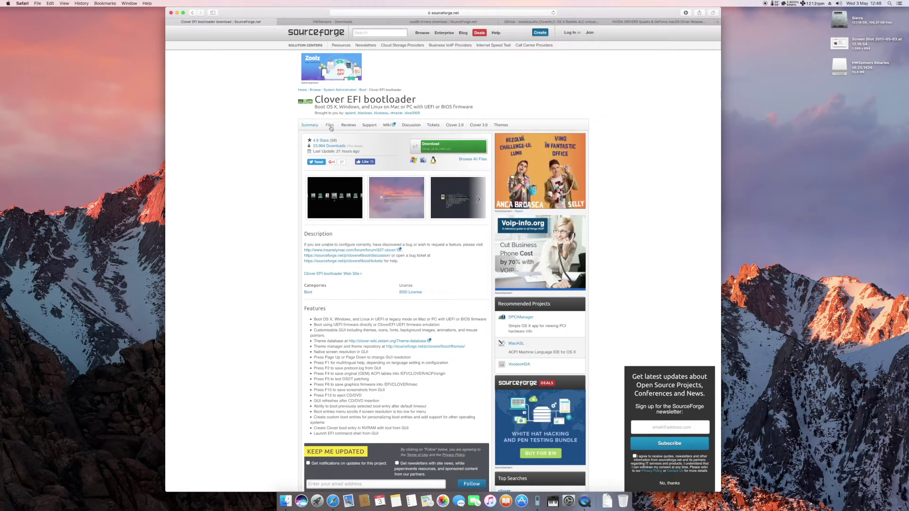
left_click(329, 126)
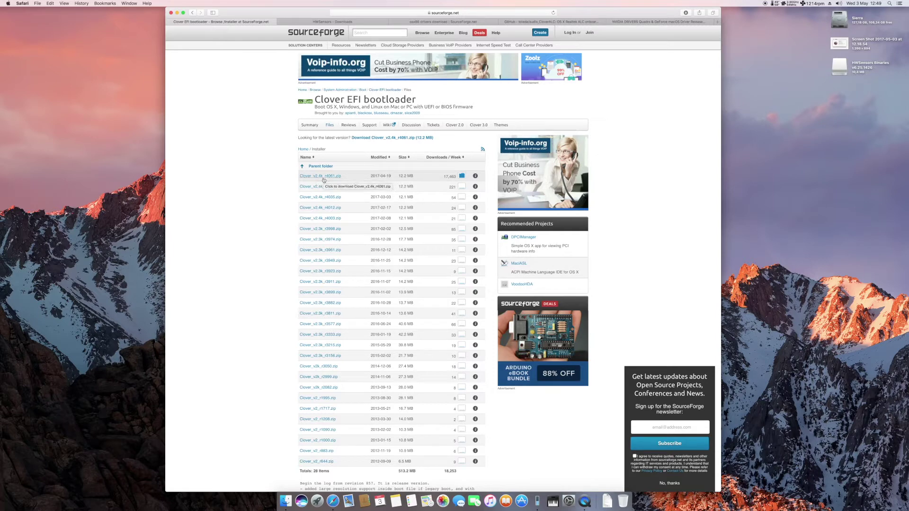
left_click(325, 22)
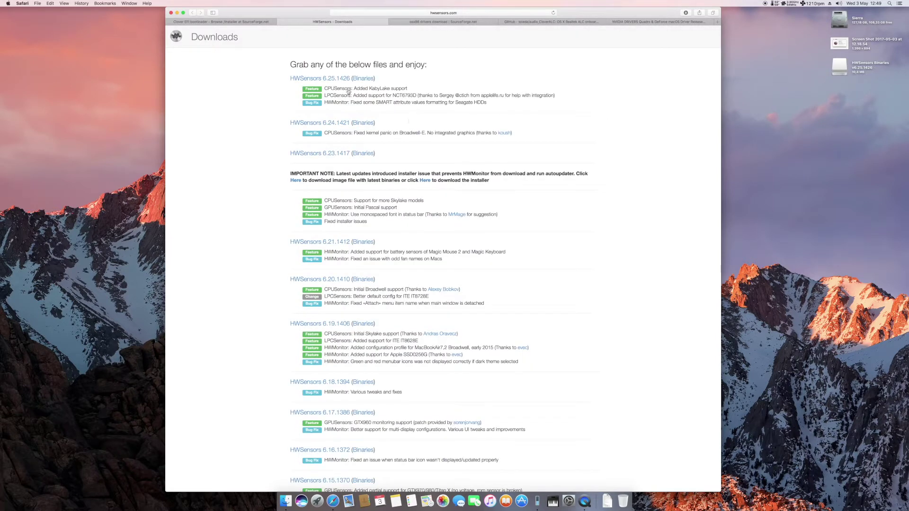
- Open the HWSensors Binaries disk window and inspect FakeSMC.kext
left_click(338, 78)
left_click(836, 71)
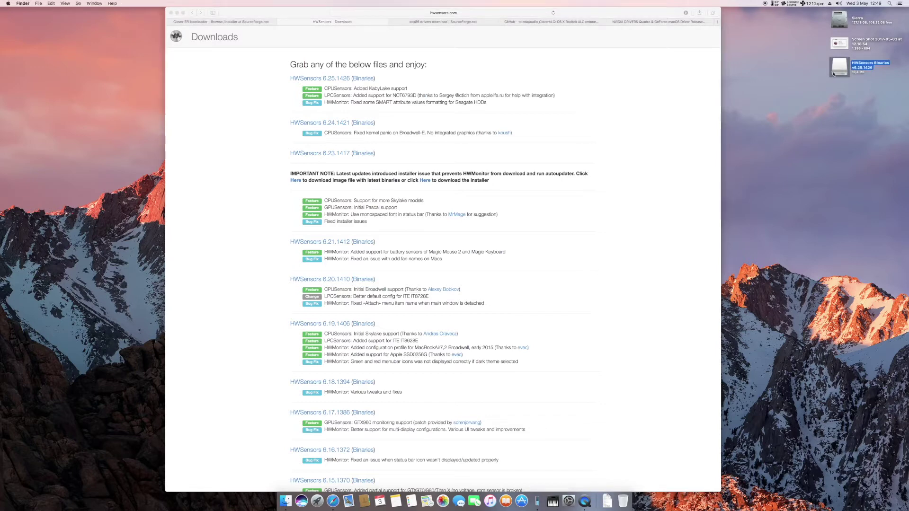
left_click_drag(617, 242, 615, 203)
left_click(583, 220)
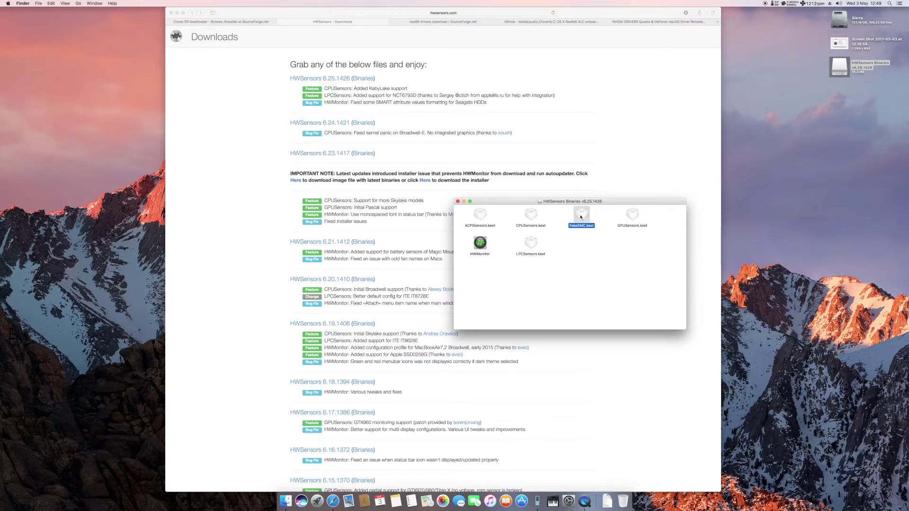
left_click(598, 276)
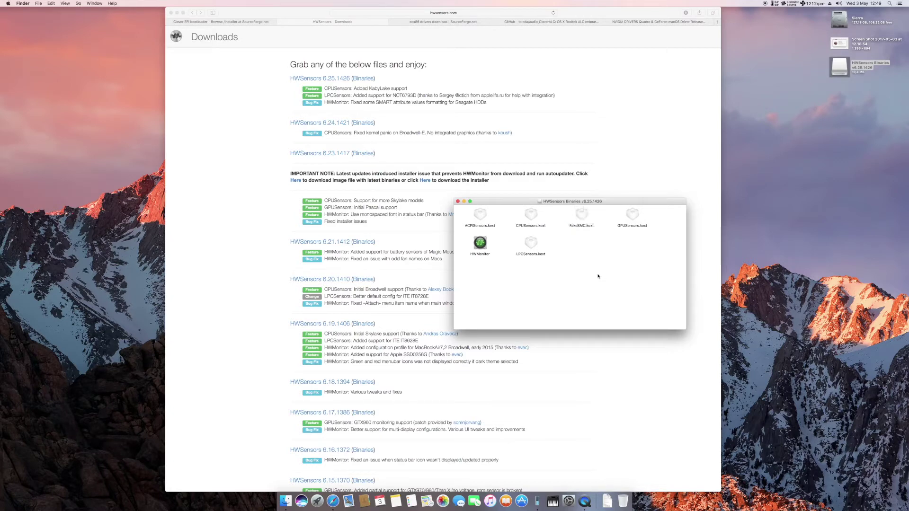
left_click(587, 217)
left_click_drag(613, 205, 609, 213)
left_click(585, 278)
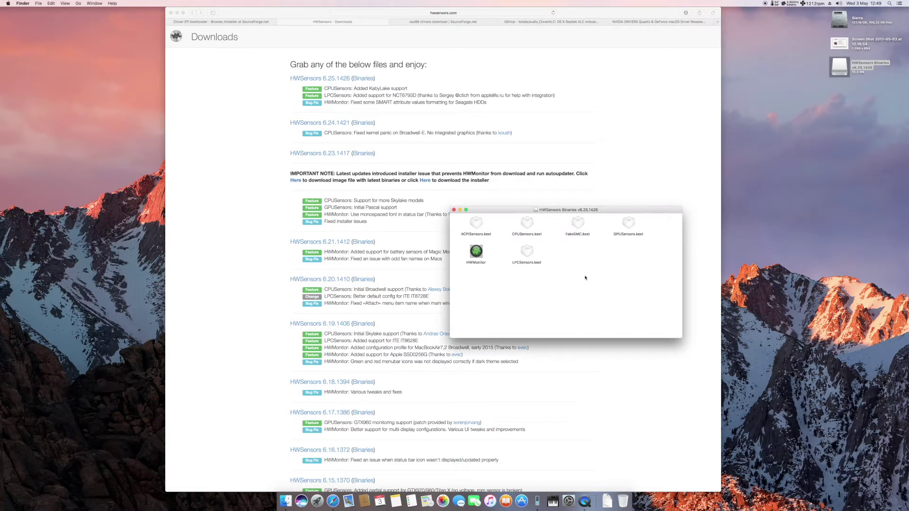
- Look over the GPU, LPC, CPU and ACPI sensor kexts and show HWMonitor's temperature readout
left_click(627, 232)
left_click(527, 249)
left_click(527, 228)
left_click(484, 229)
left_click(532, 229)
left_click(526, 251)
left_click(482, 232)
left_click(477, 255)
left_click(799, 4)
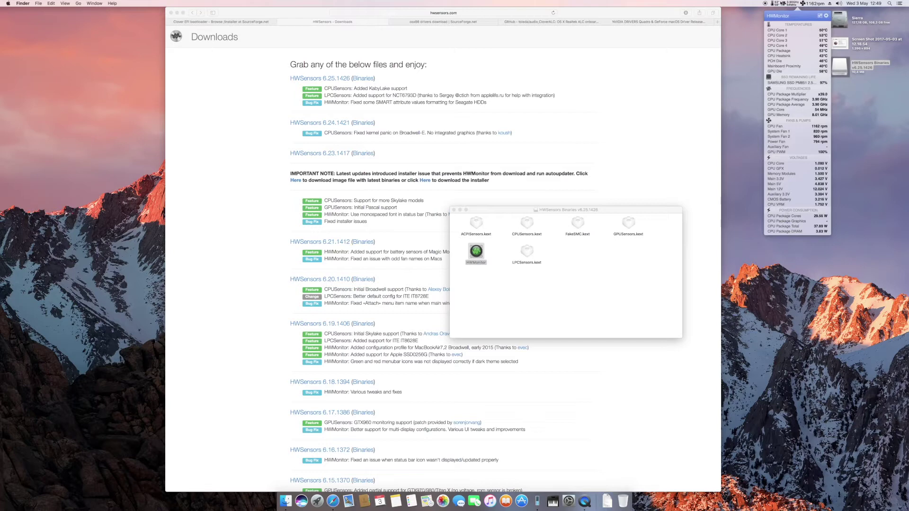
- Dismiss the HWMonitor readout and inspect FakeSMC, GPUSensors and the other sensor items
left_click(566, 251)
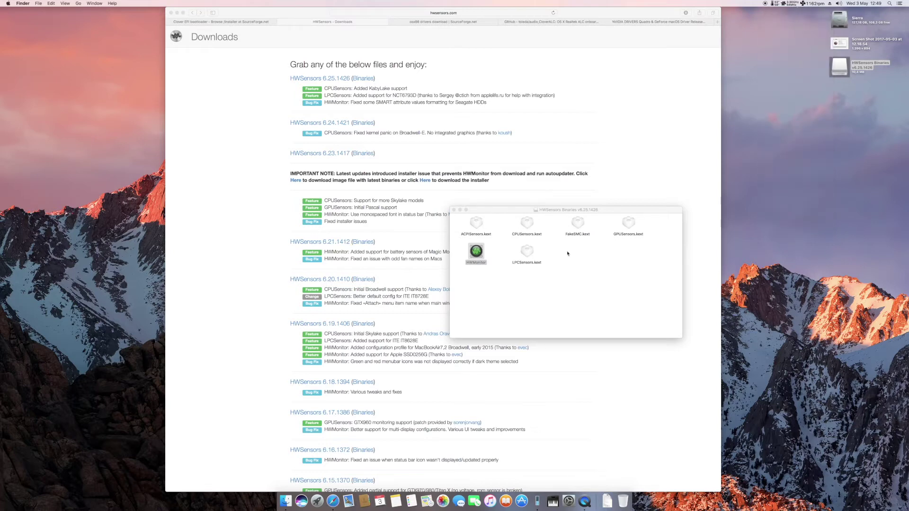
left_click(577, 225)
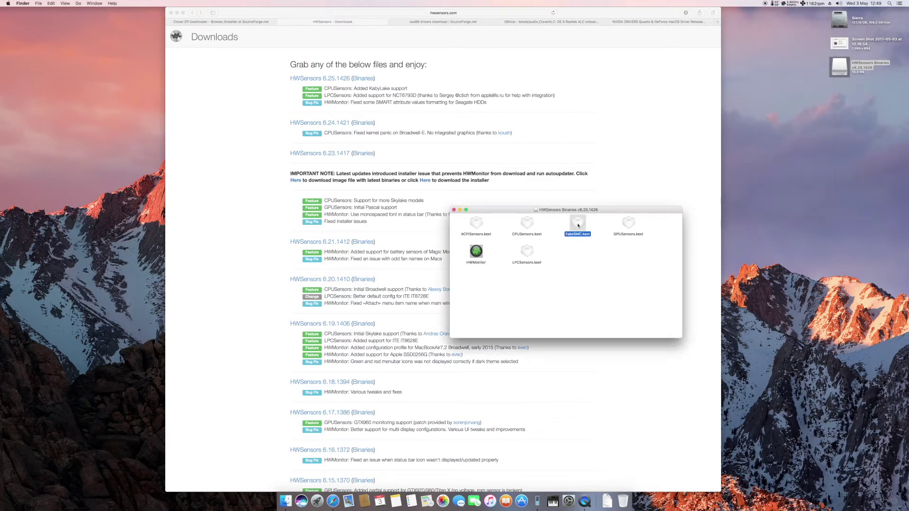
left_click(590, 260)
left_click_drag(466, 210, 452, 213)
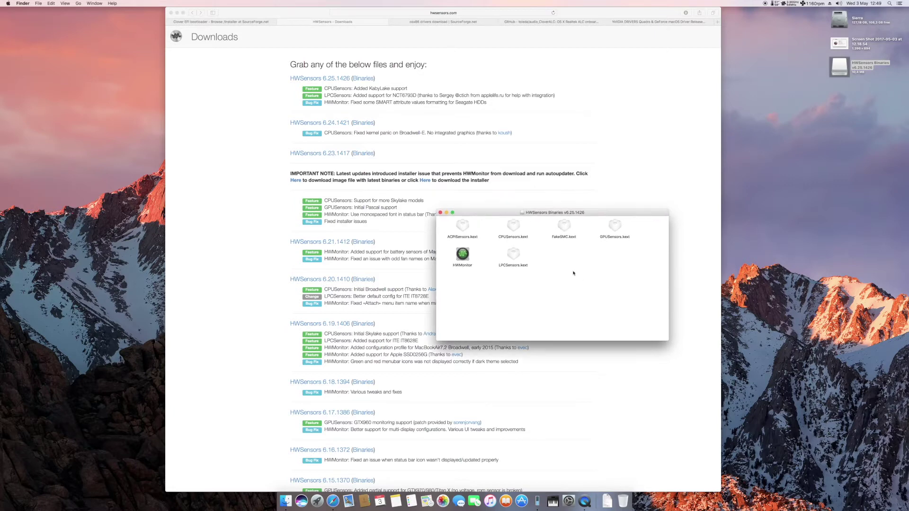
left_click(615, 234)
left_click_drag(535, 272, 447, 218)
- Examine GPUSensors.kext, close the HWSensors Binaries window and return to the osx86 drivers page
left_click(584, 274)
left_click(607, 237)
left_click(609, 255)
left_click(440, 212)
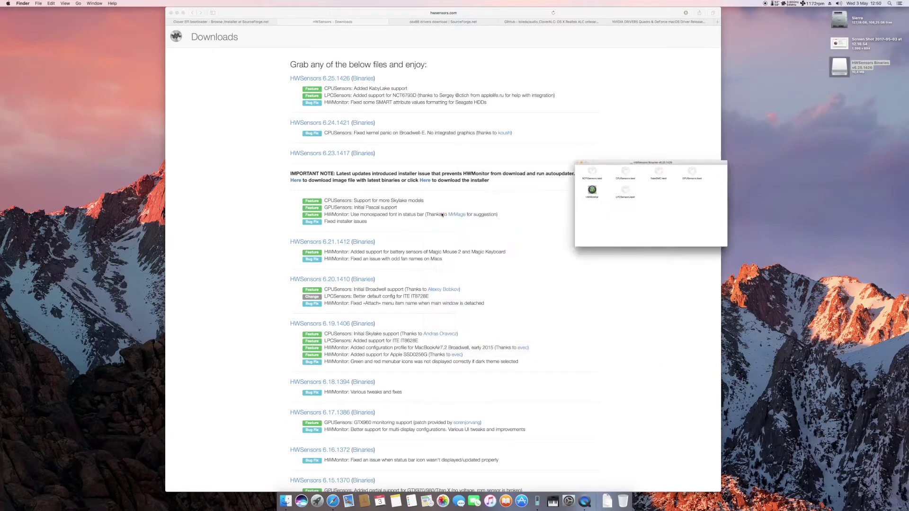
left_click(436, 21)
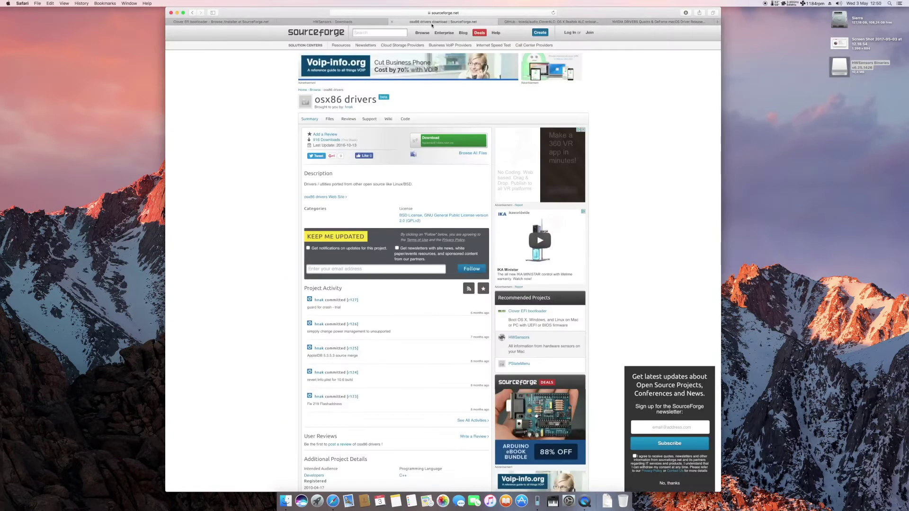
- Browse osx86 drivers Files to Kext/Snow_or_Above, listing its eight kext zips, then open Launchpad
left_click(331, 119)
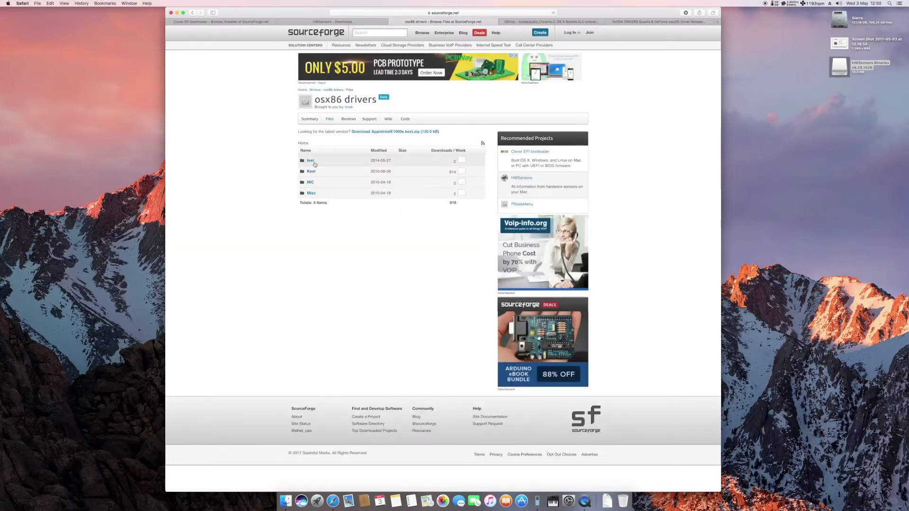
left_click(311, 173)
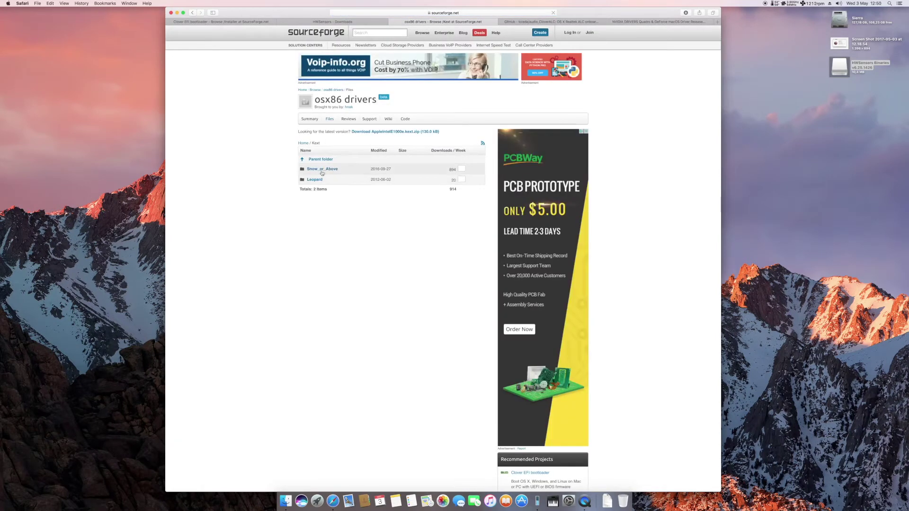
left_click(323, 169)
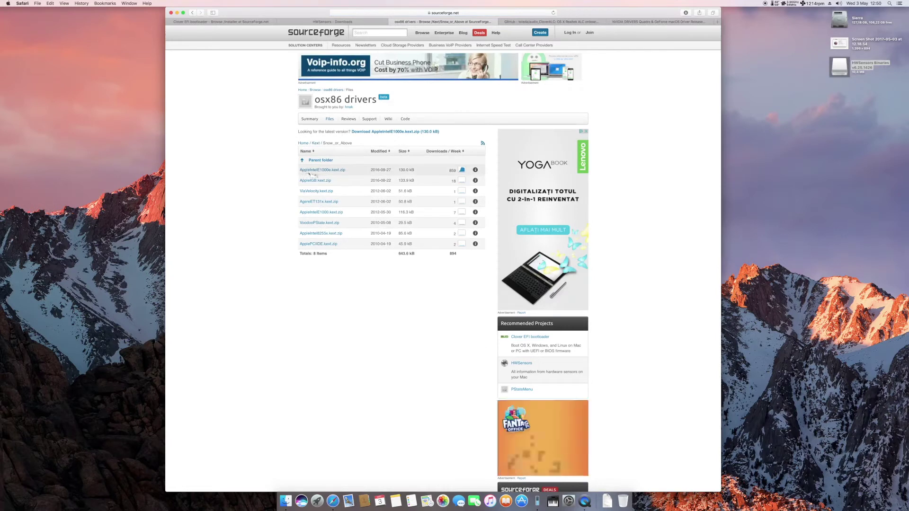
left_click_drag(312, 172, 290, 176)
left_click(341, 173)
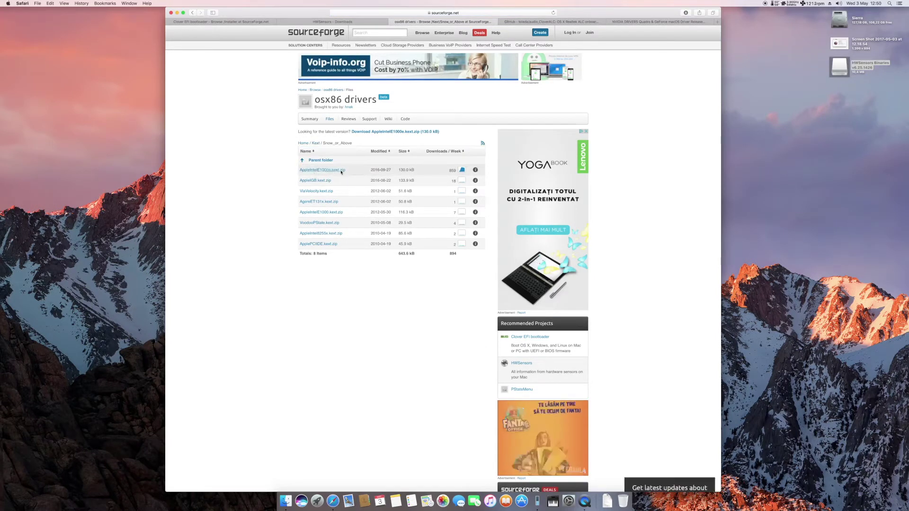
left_click(317, 500)
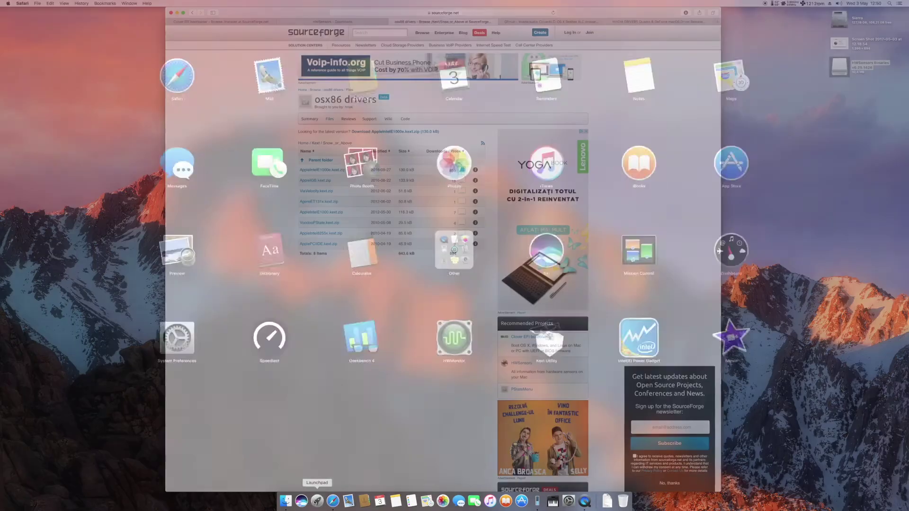
left_click(274, 335)
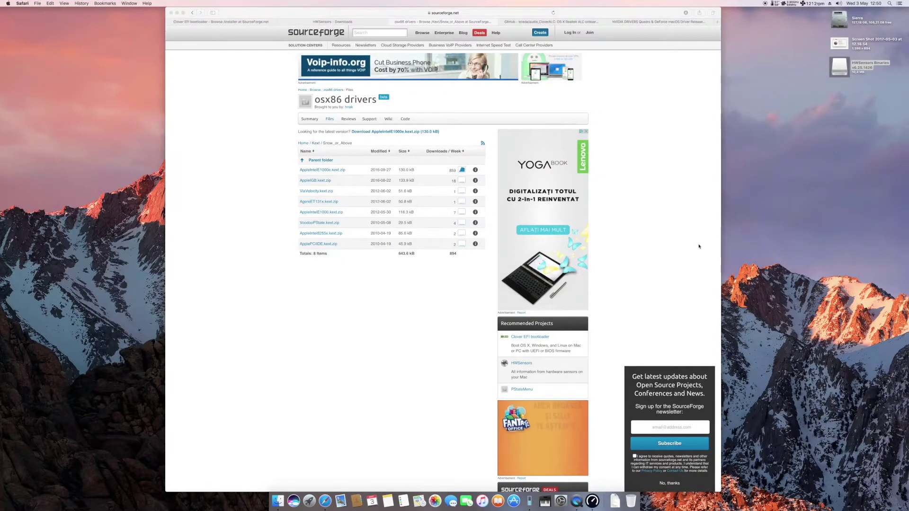
left_click_drag(799, 126, 808, 139)
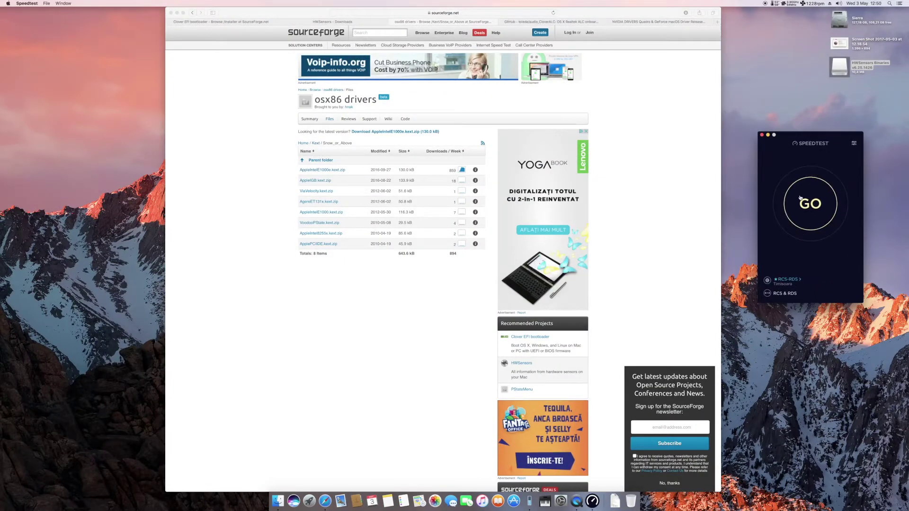
left_click(799, 198)
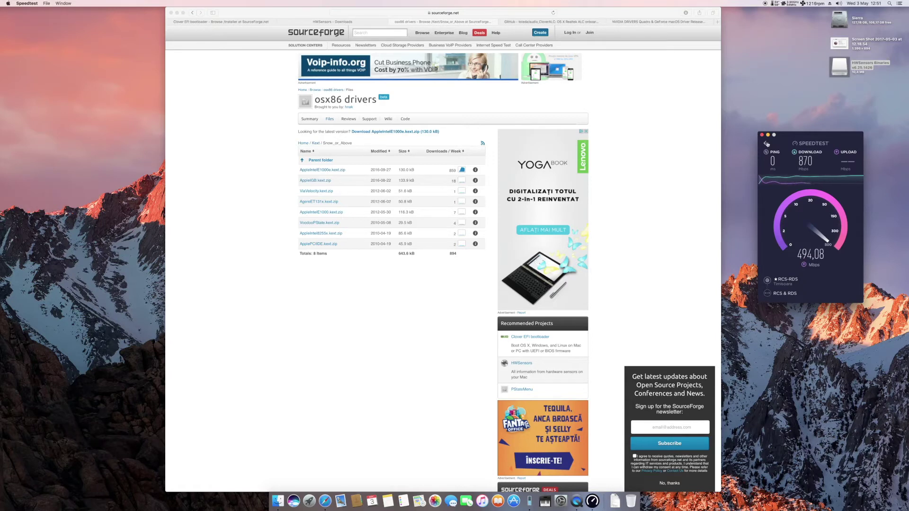
left_click(762, 135)
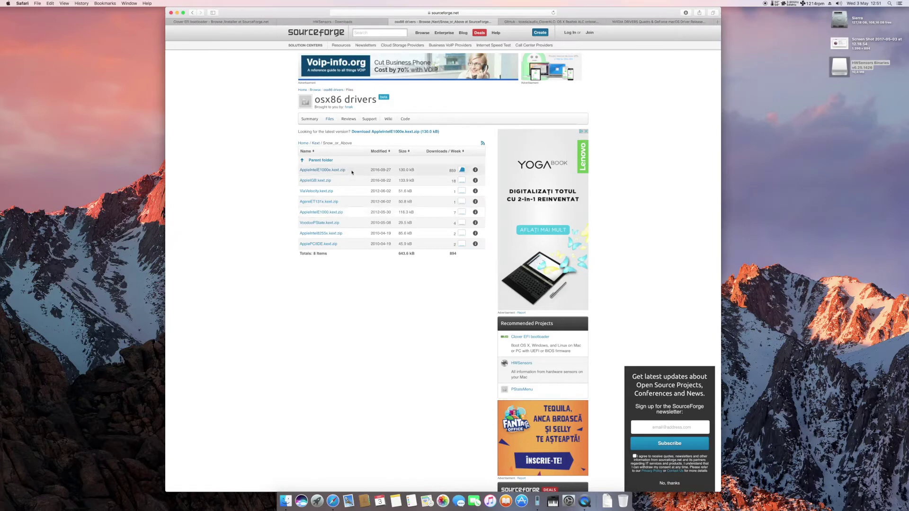
- Highlight the Snow_or_Above file table's first rows, then move to the GitHub audio_cloverALC page
left_click_drag(319, 172, 294, 148)
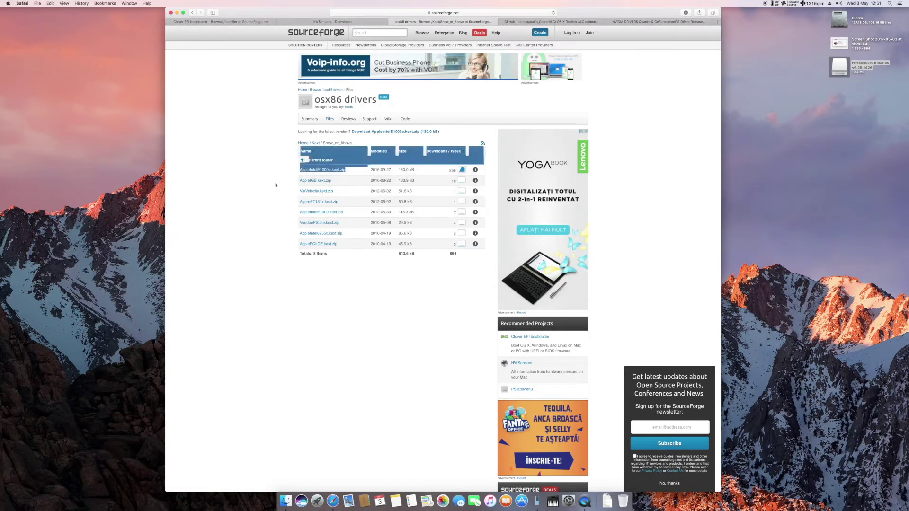
left_click(336, 178)
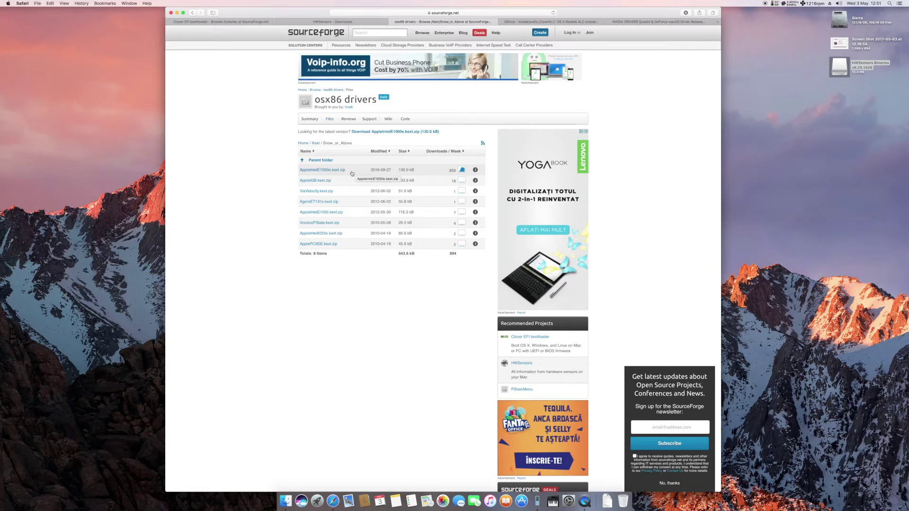
left_click(537, 22)
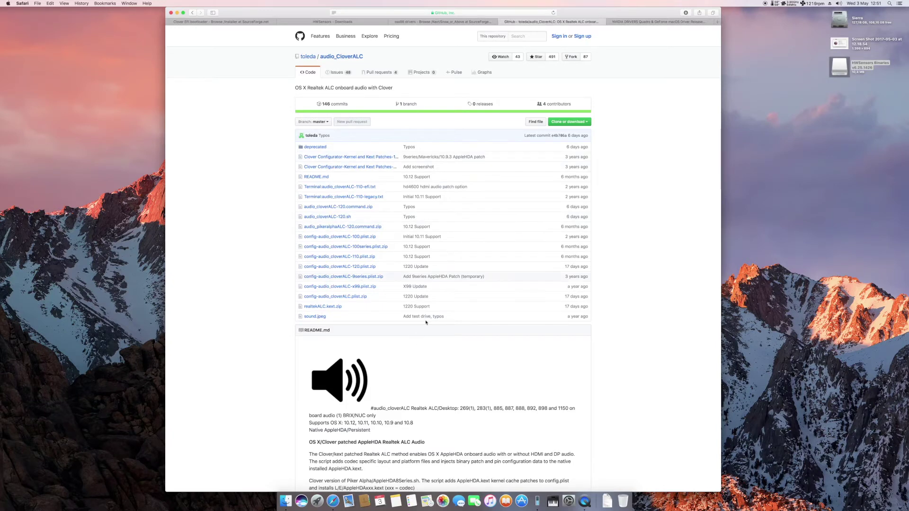
- Scroll the audio_cloverALC-120 instructions, check the Downloads stack and highlight the last update entry
scroll(352, 219, "down", 10)
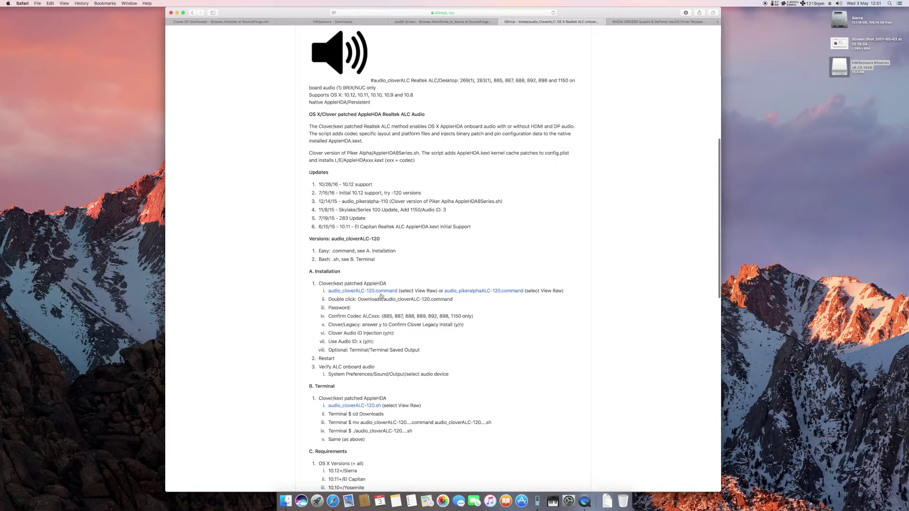
left_click(609, 505)
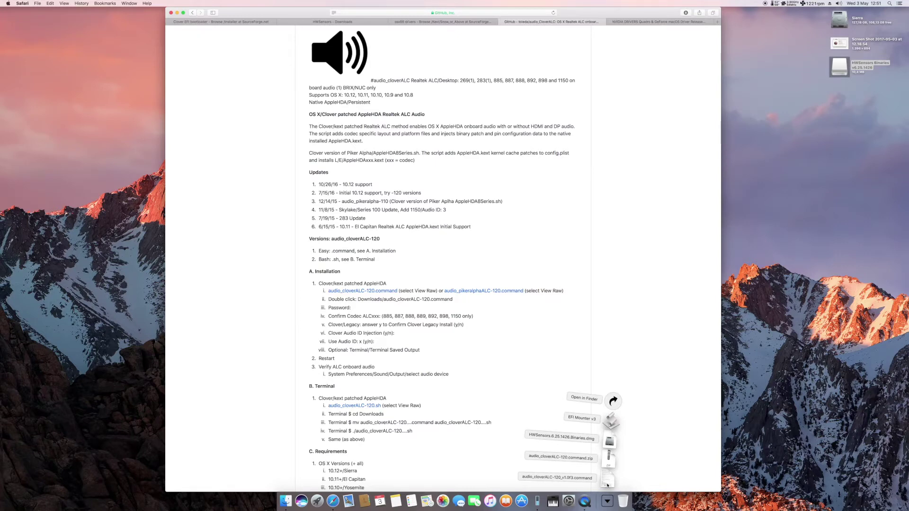
left_click(446, 232)
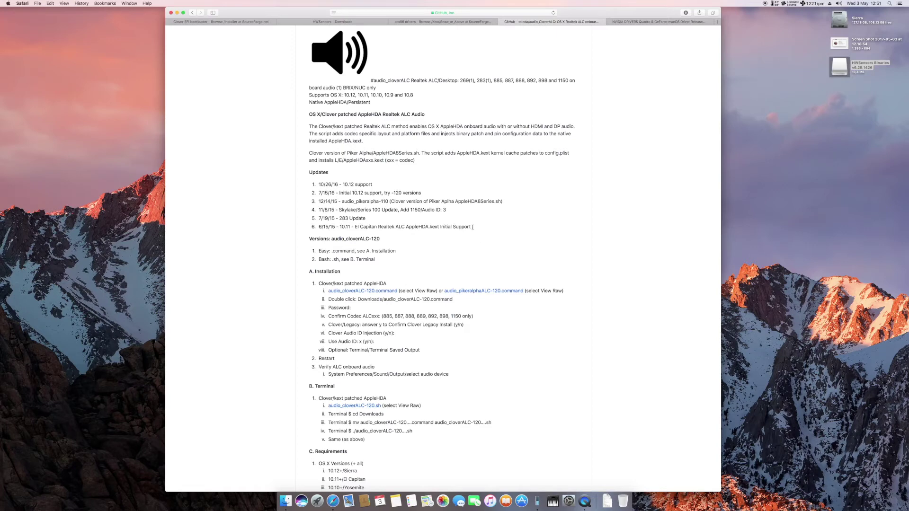
left_click_drag(472, 227, 335, 227)
left_click(335, 227)
- On the NVIDIA driver page, highlight the 378.05.05.05 release title and version number
left_click(657, 24)
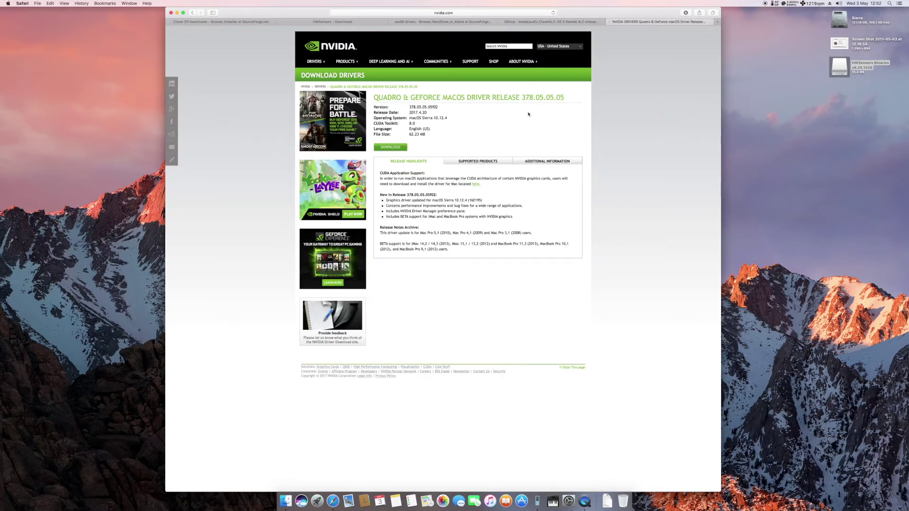
left_click_drag(566, 99, 374, 100)
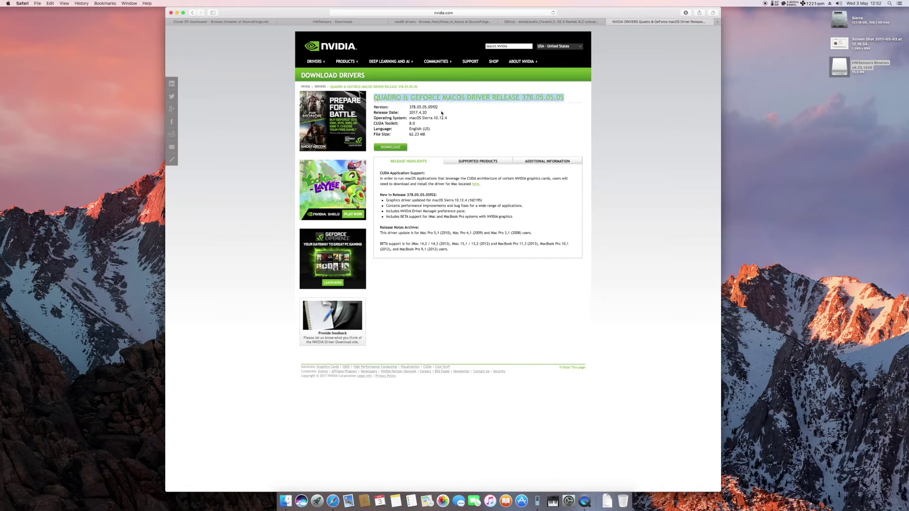
mouse_move(439, 109)
left_mouse_down()
mouse_move(410, 108)
mouse_move(443, 112)
mouse_move(433, 108)
left_mouse_up()
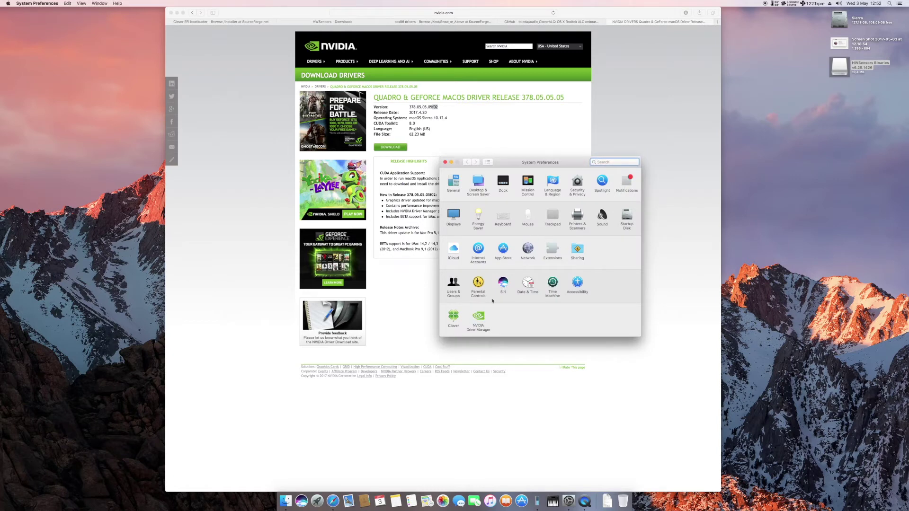
- Confirm NVIDIA Driver Manager shows web driver 378.05.05.05f02 up to date, then close it
left_click(478, 318)
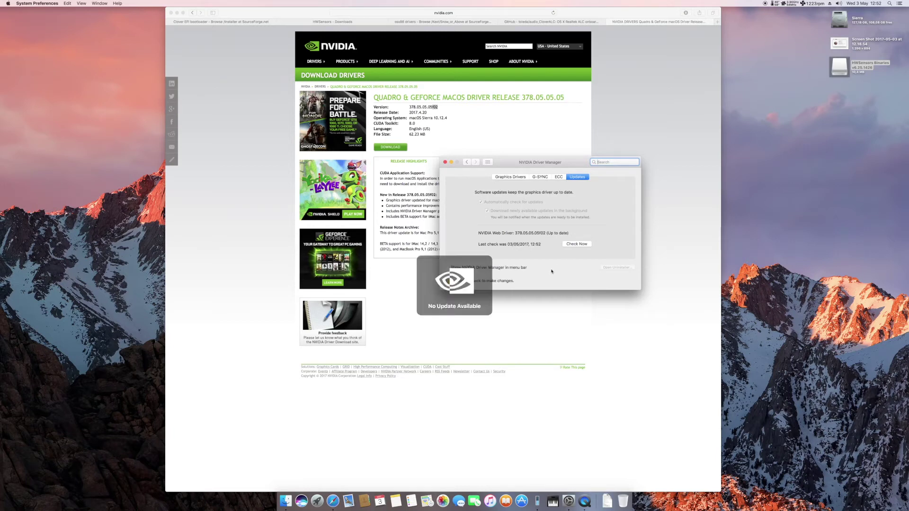
left_click(445, 162)
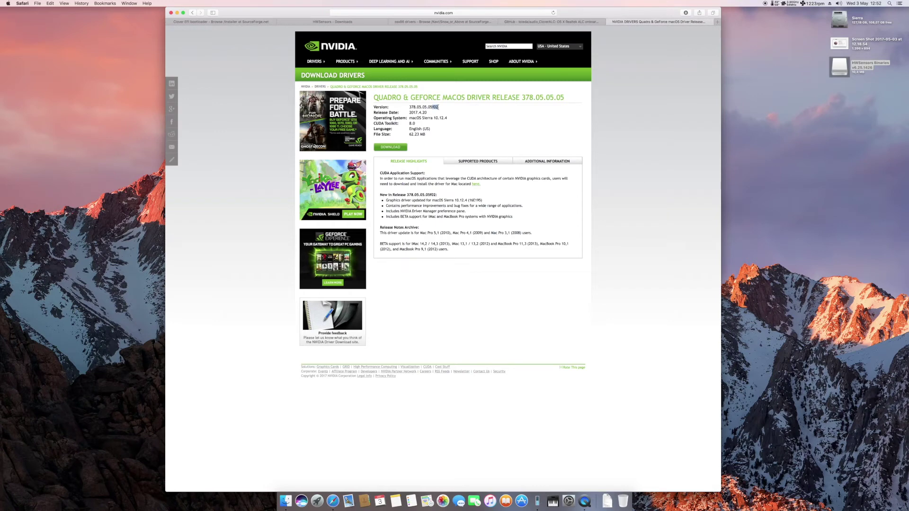
left_click(440, 113)
left_click_drag(411, 108, 436, 108)
left_click_drag(590, 13, 611, 13)
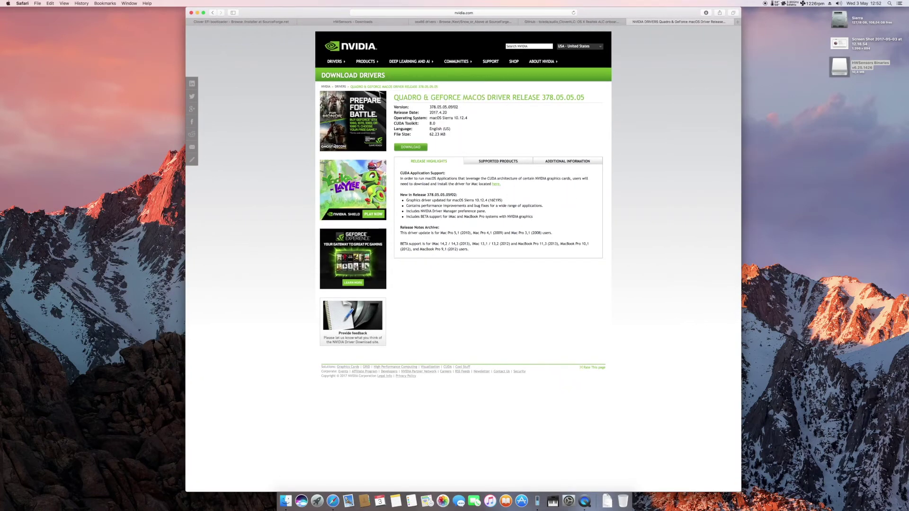
left_click_drag(634, 15, 633, 13)
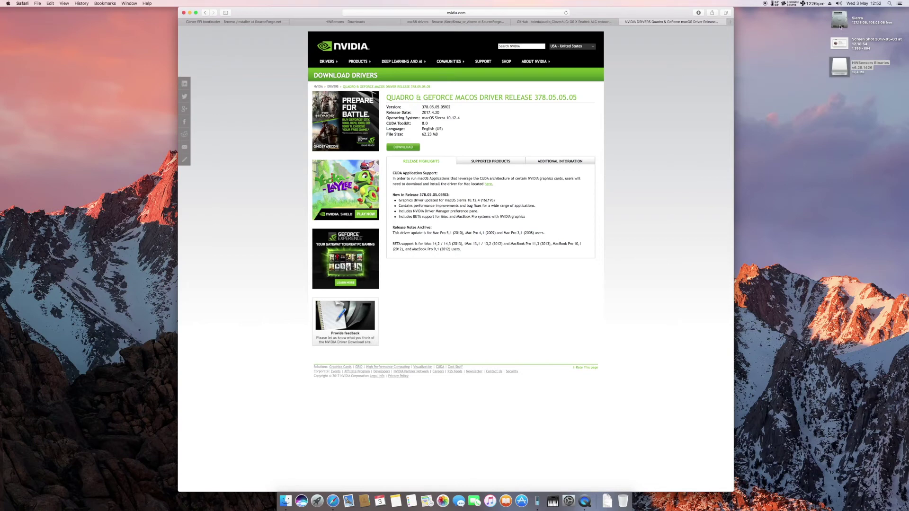
double_click(840, 27)
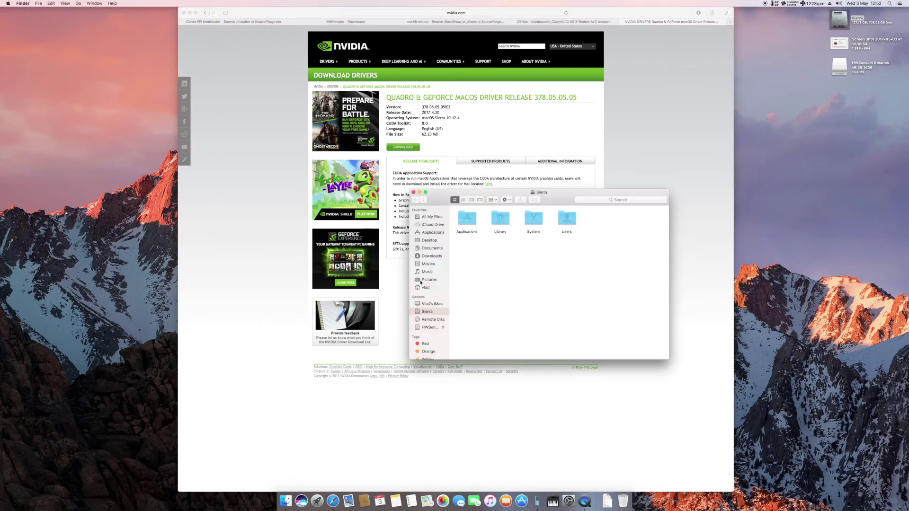
- Open the HackConfig folder in iCloud Drive and select wconfig.plist
left_click(435, 225)
double_click(467, 219)
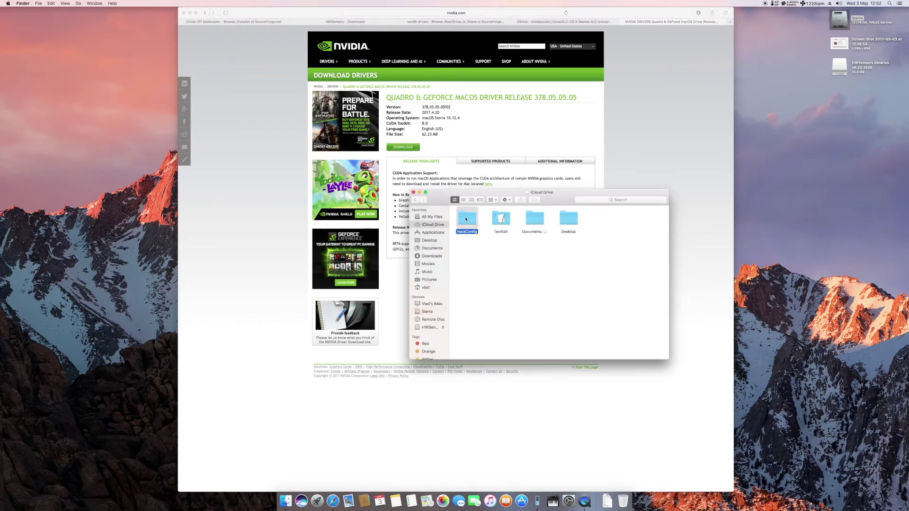
left_click(495, 227)
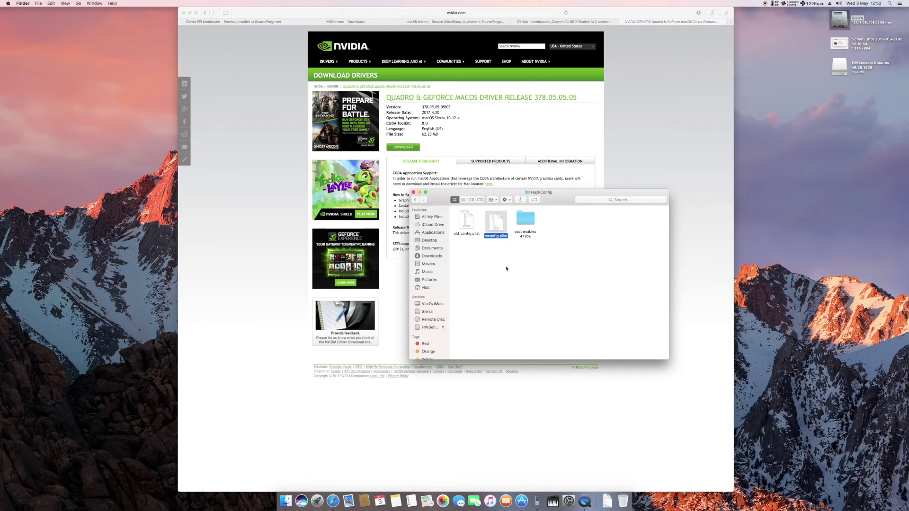
left_click_drag(560, 205, 561, 211)
left_click(523, 269)
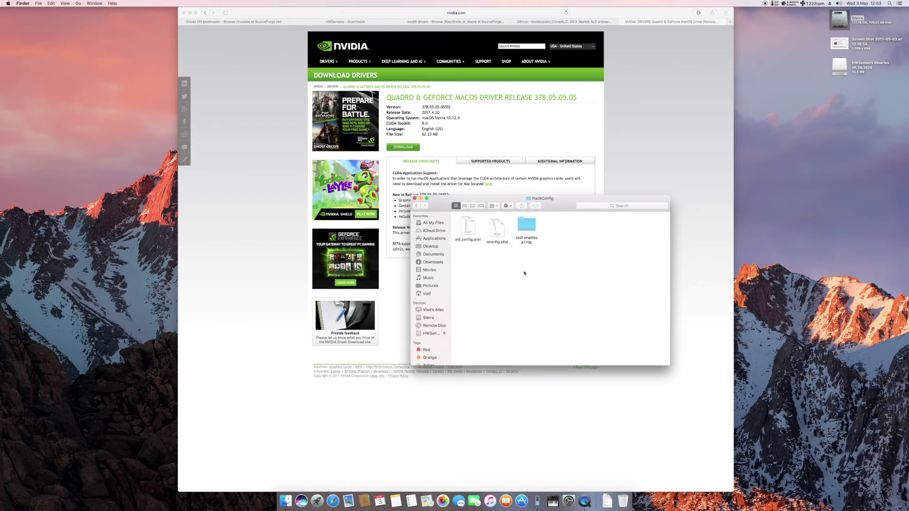
left_click(504, 236)
left_click(468, 227)
left_click(503, 237)
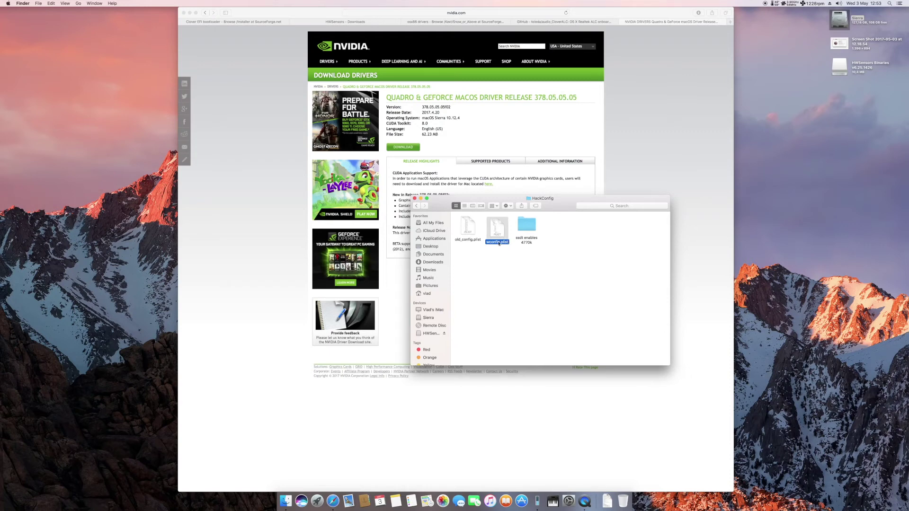
- Quick Look wconfig.plist, scroll through its contents, then close the preview
key("space")
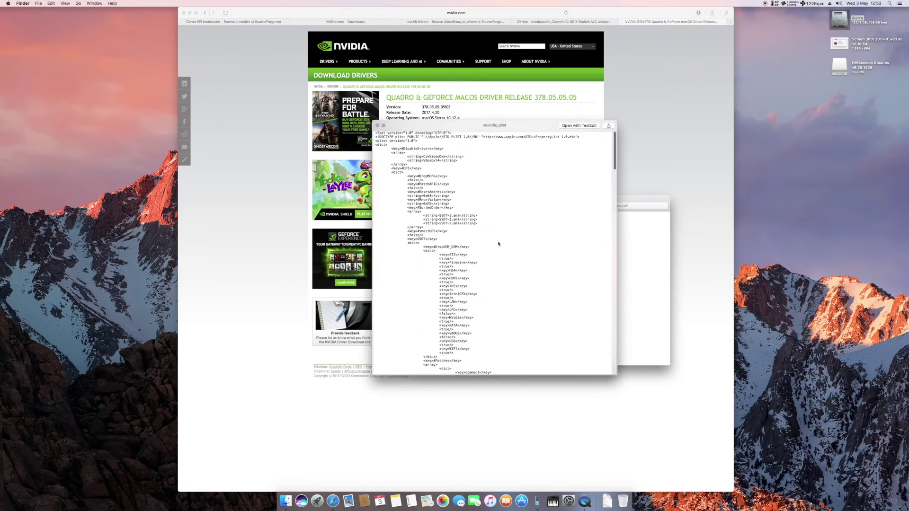
scroll(469, 260, "down", 10)
scroll(469, 260, "down", 5)
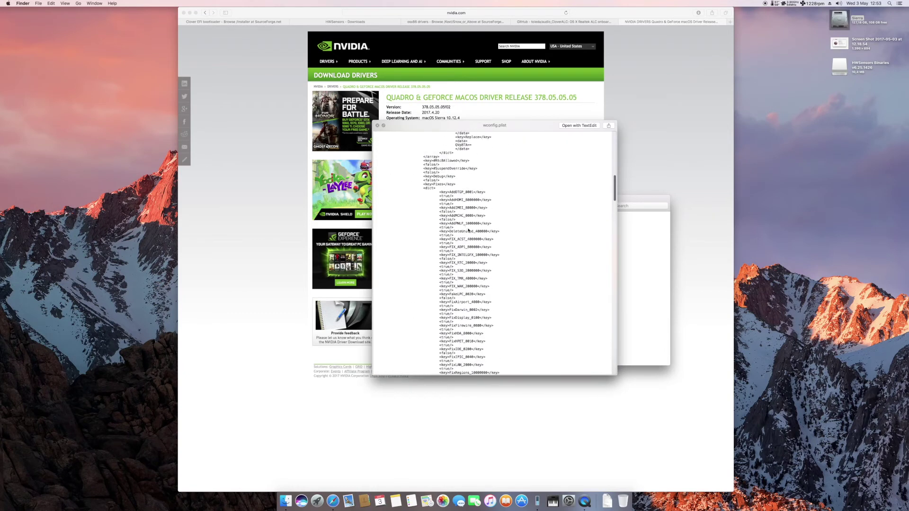
scroll(468, 231, "down", 8)
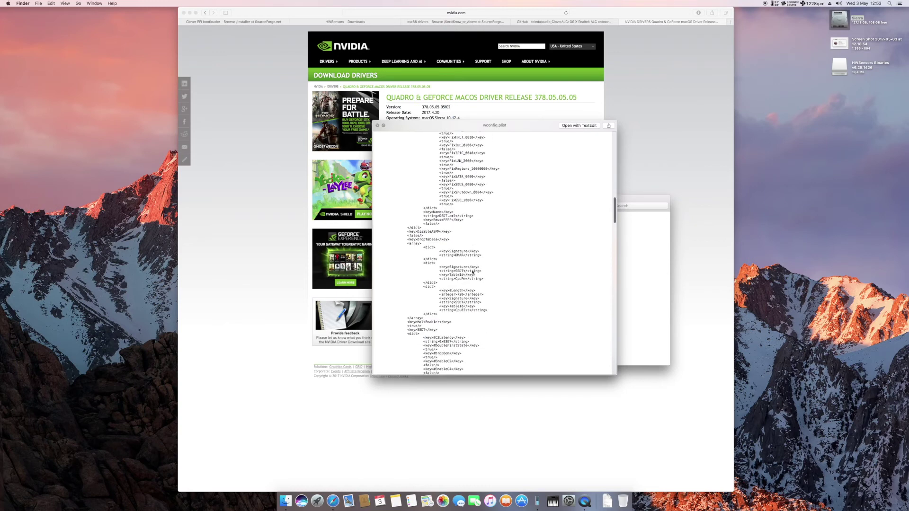
scroll(472, 272, "down", 4)
scroll(473, 273, "down", 2)
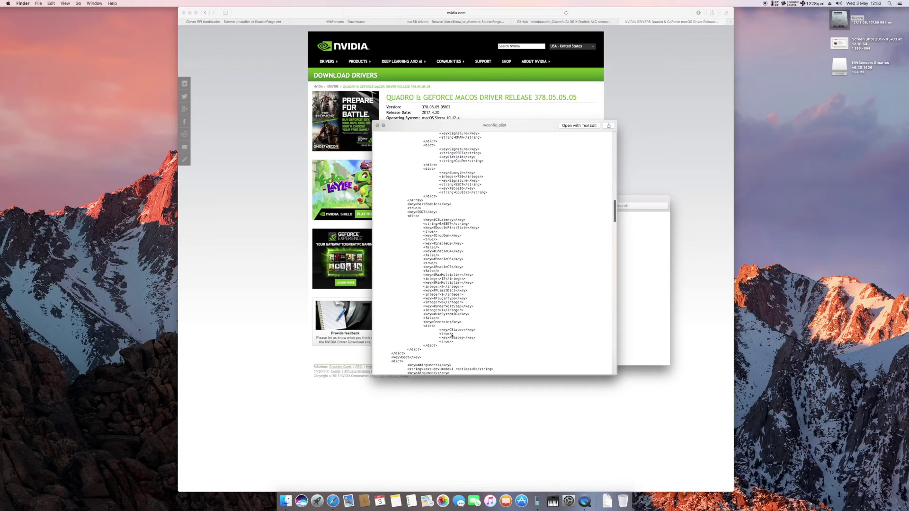
left_click(377, 126)
- Open the ssdt enables 4770k folder and Quick Look its config.plist
double_click(525, 224)
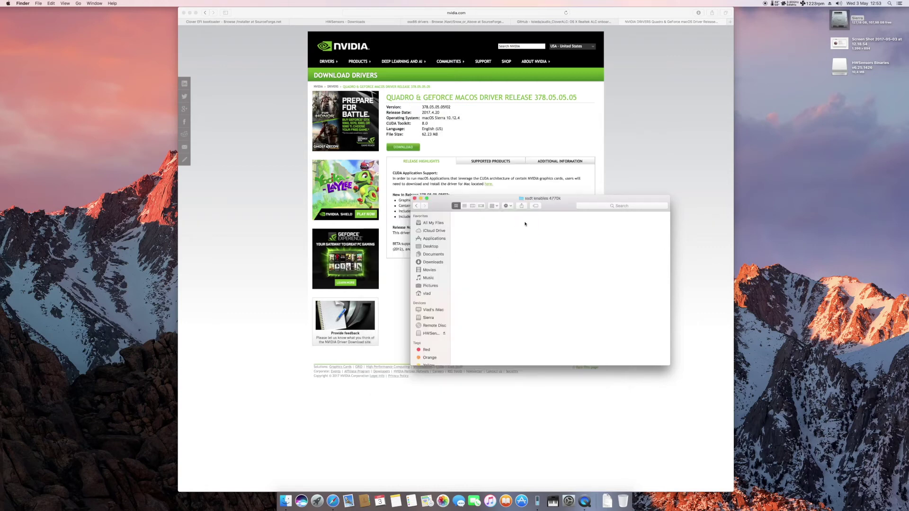
left_click(501, 242)
left_click(473, 226)
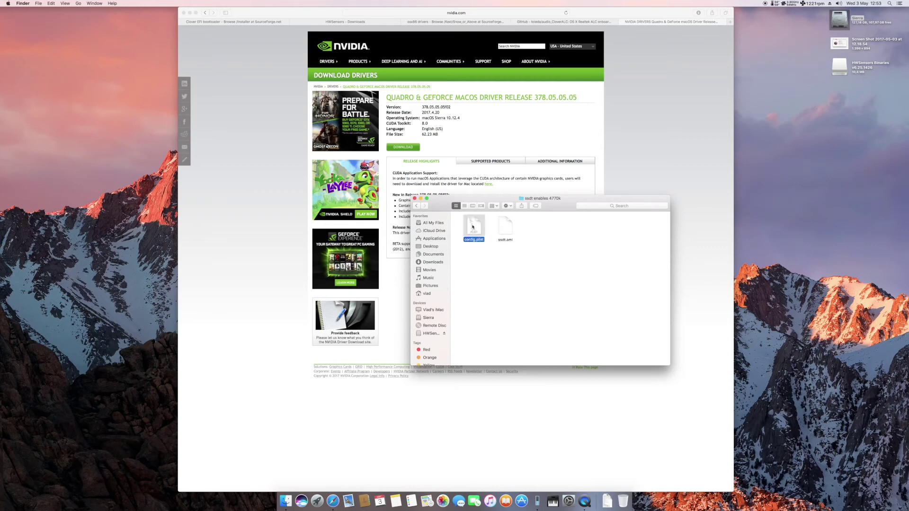
key("space")
scroll(479, 328, "down", 10)
scroll(480, 328, "down", 15)
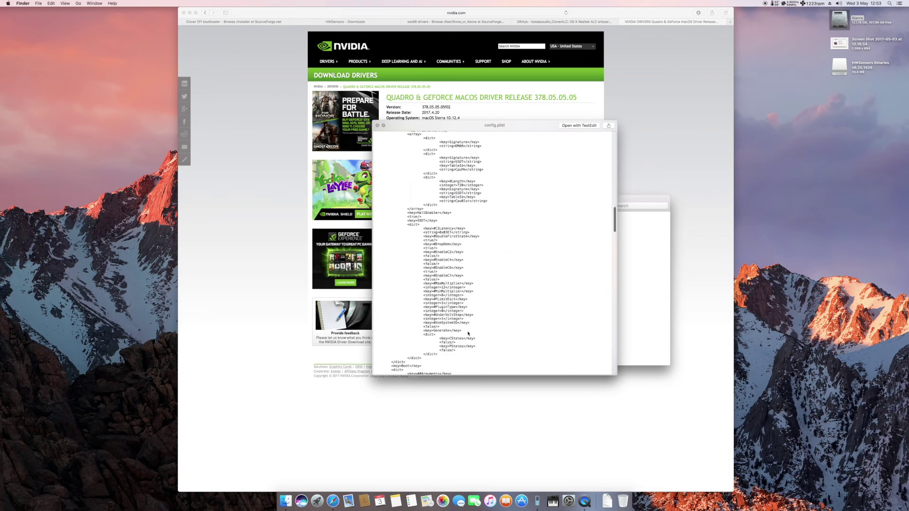
left_click(377, 125)
- Select ssdt.aml, close the folder window and bring Safari back to the front
left_click(503, 225)
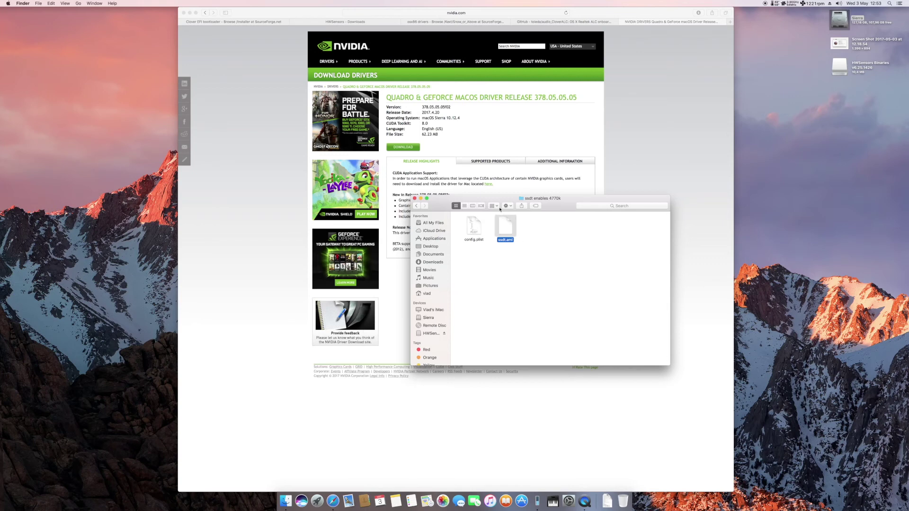
left_click_drag(436, 207, 414, 239)
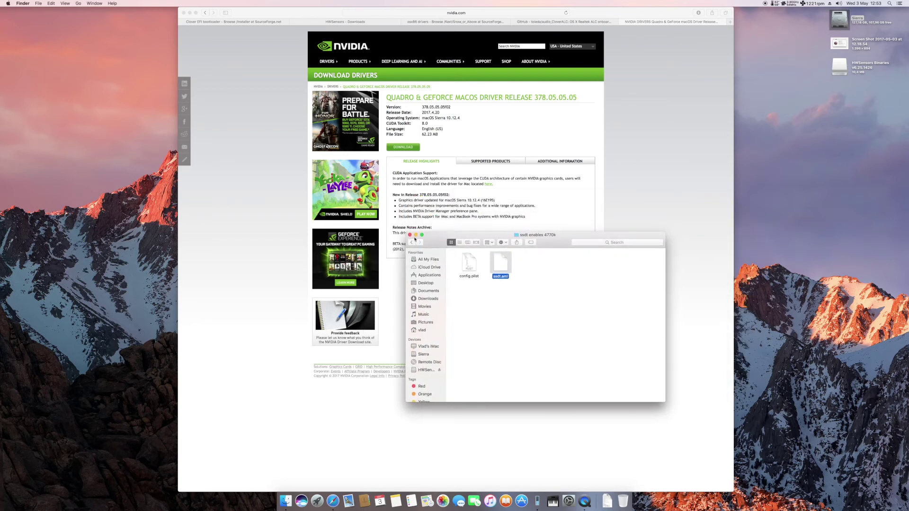
left_click(410, 235)
left_click(652, 206)
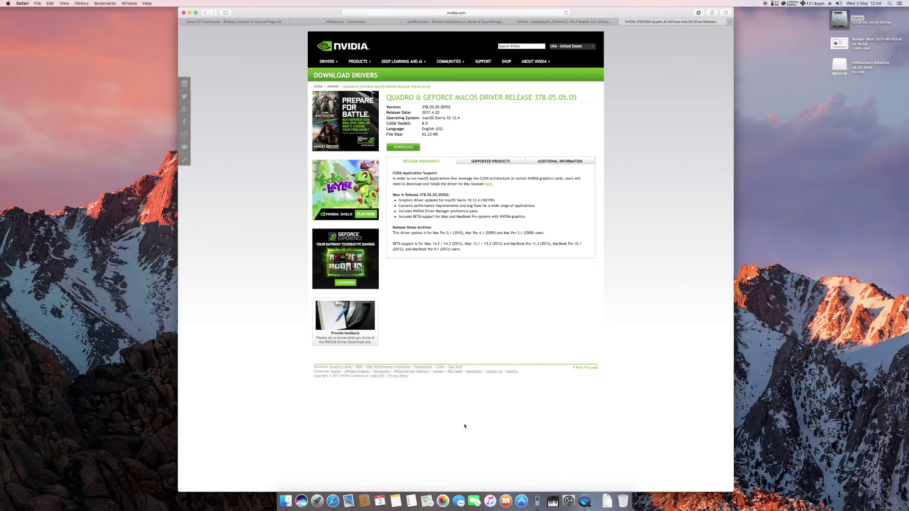
left_click(863, 52)
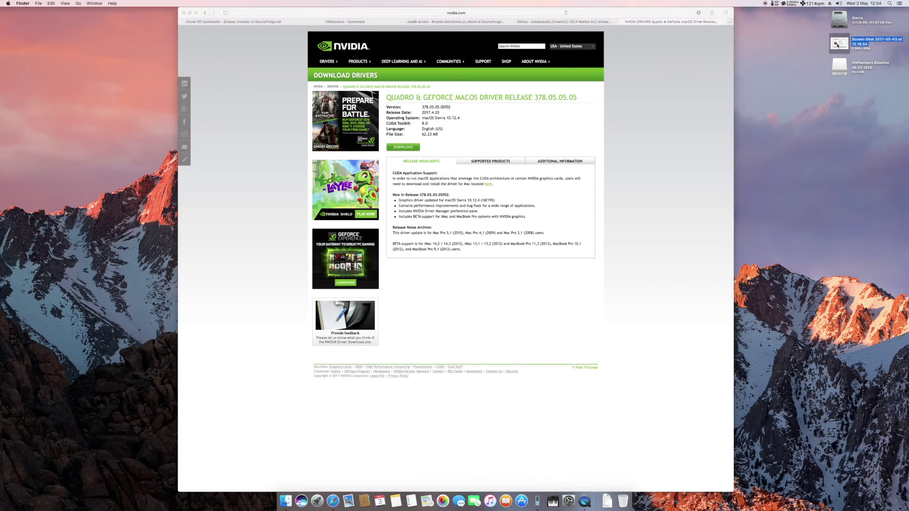
key("space")
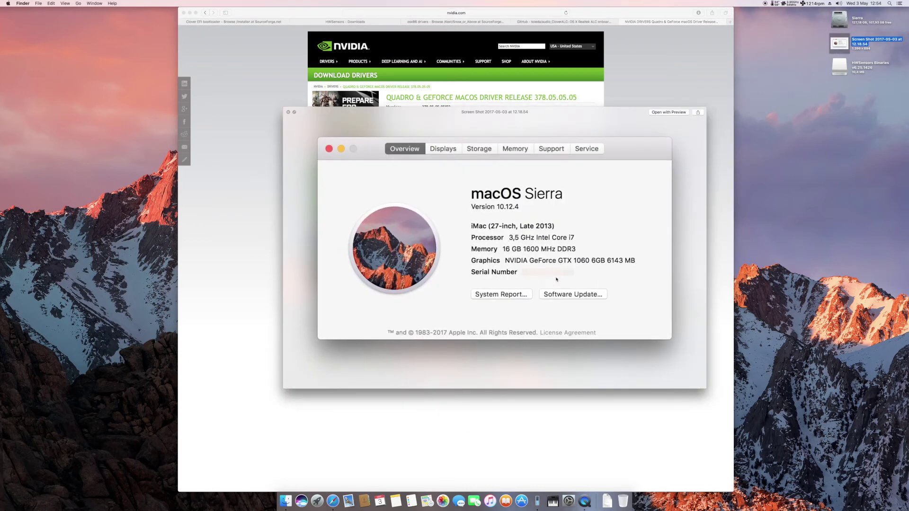
left_click(289, 113)
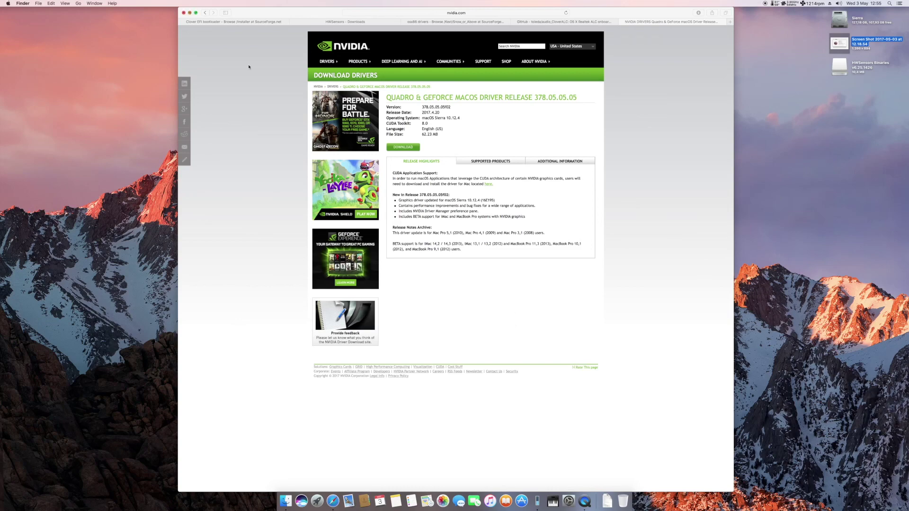
key("super+m")
- Deselect the screenshot file, leaving the bare Sierra desktop showing
left_click(503, 270)
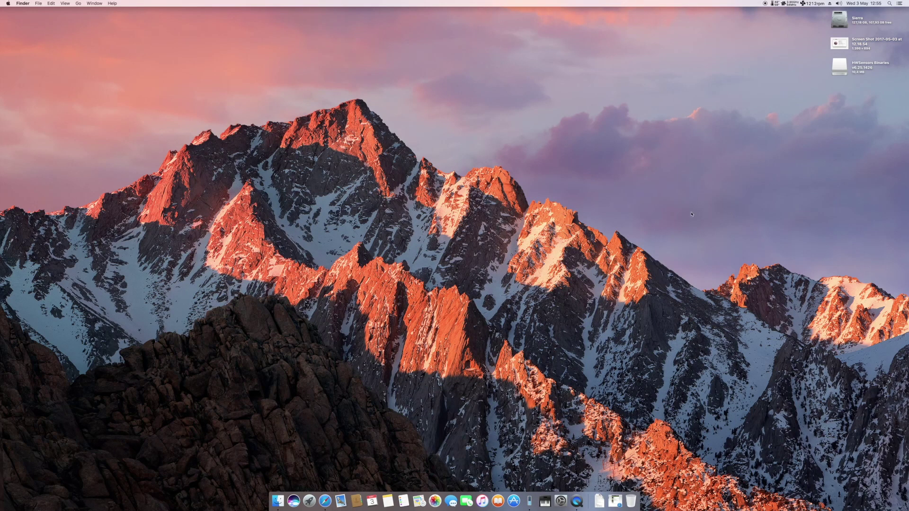